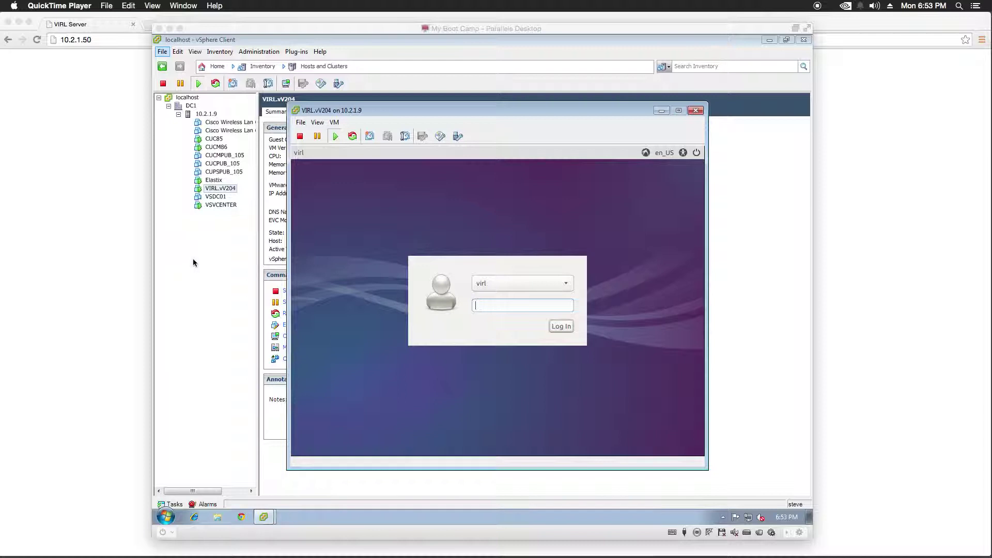
{"action": "left_click", "coordinate": [502, 309]}
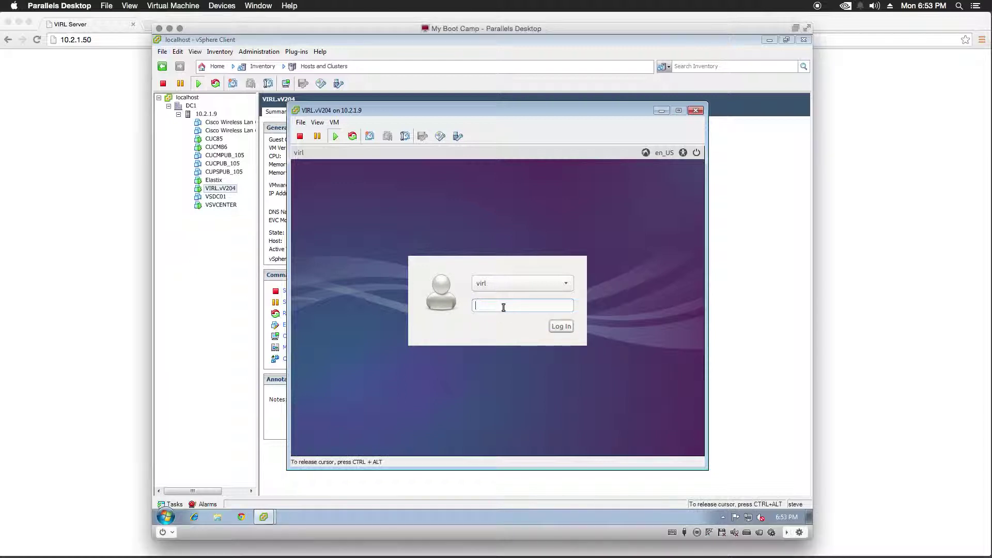
{"action": "type", "text": "VIRL"}
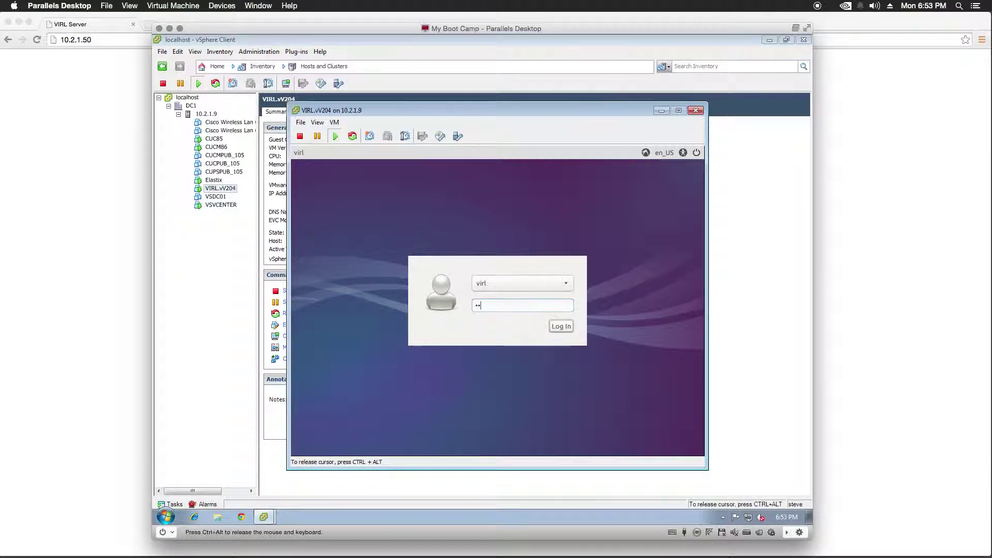
{"action": "key", "text": "Return"}
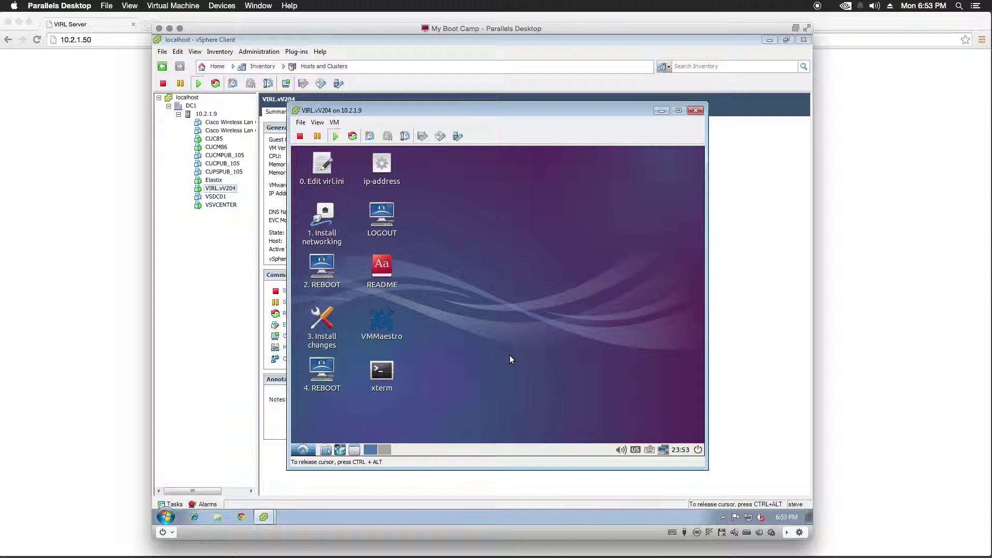
{"action": "double_click", "coordinate": [383, 371]}
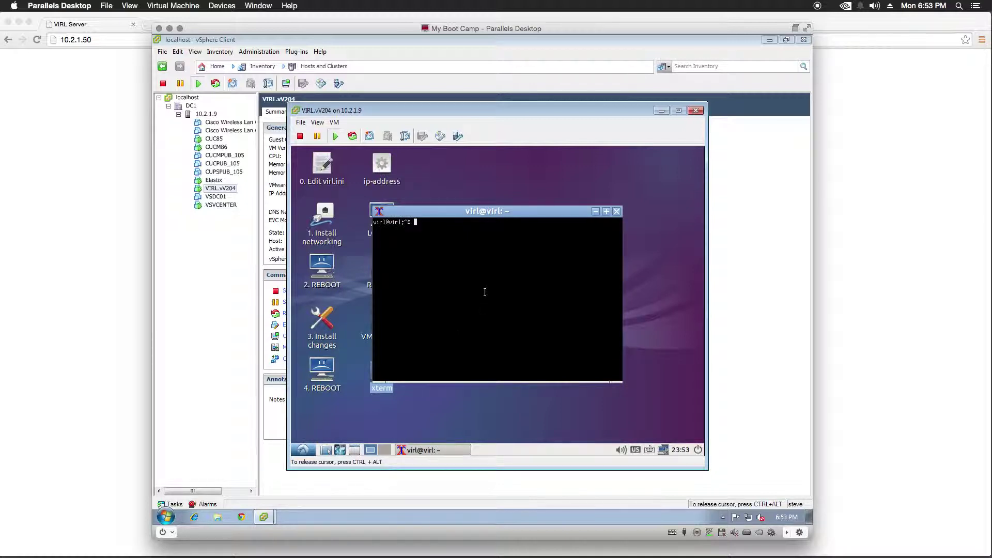
- Run sudo dpkg-reconfigure tzdata and set the time zone to America/New_York
{"action": "left_click", "coordinate": [485, 292]}
{"action": "type", "text": "dp"}
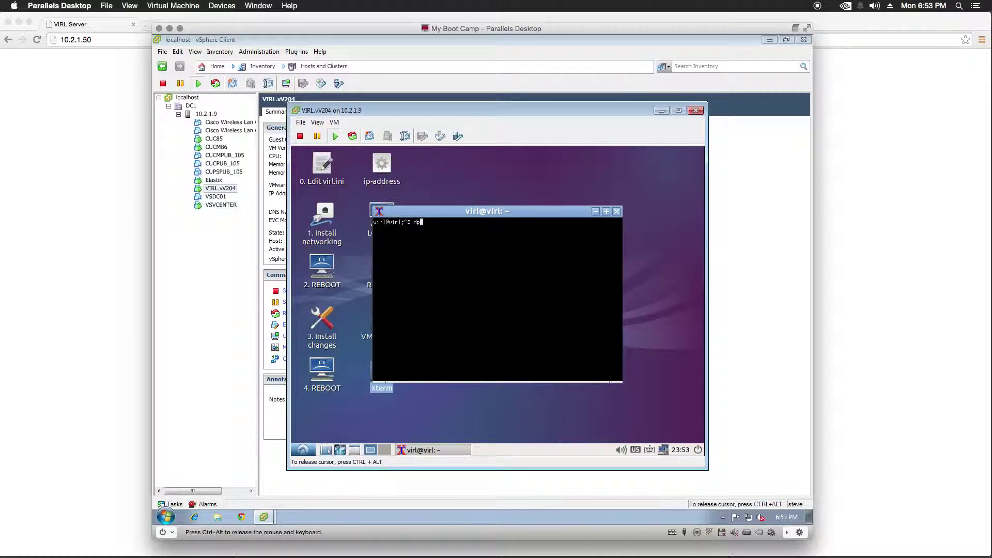
{"action": "type", "text": "kg-reconfigure tzdata"}
{"action": "key", "text": "Left"}
{"action": "key", "text": "Left"}
{"action": "key", "text": "Left"}
{"action": "key", "text": "Left"}
{"action": "key", "text": "Left"}
{"action": "key", "text": "Left"}
{"action": "key", "text": "Left"}
{"action": "key", "text": "Left"}
{"action": "key", "text": "Left"}
{"action": "key", "text": "Left"}
{"action": "key", "text": "Left"}
{"action": "key", "text": "Left"}
{"action": "key", "text": "Left"}
{"action": "key", "text": "Left"}
{"action": "key", "text": "Left"}
{"action": "key", "text": "Left"}
{"action": "key", "text": "Left"}
{"action": "key", "text": "Left"}
{"action": "type", "text": "sudo"}
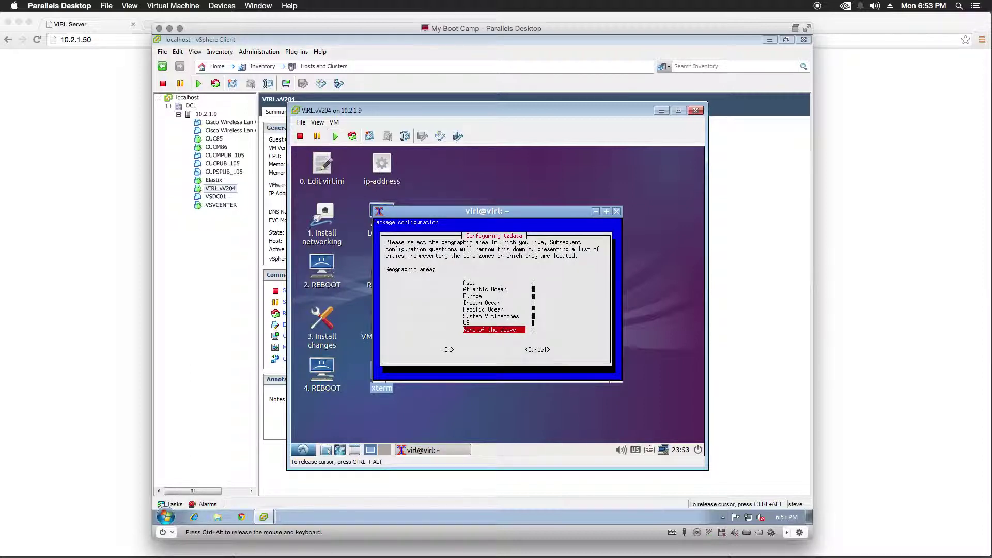
{"action": "key", "text": "Up"}
{"action": "key", "text": "Up"}
{"action": "key", "text": "Up"}
{"action": "key", "text": "Up"}
{"action": "key", "text": "Up"}
{"action": "key", "text": "Up"}
{"action": "key", "text": "Up"}
{"action": "key", "text": "Up"}
{"action": "key", "text": "Up"}
{"action": "key", "text": "Up"}
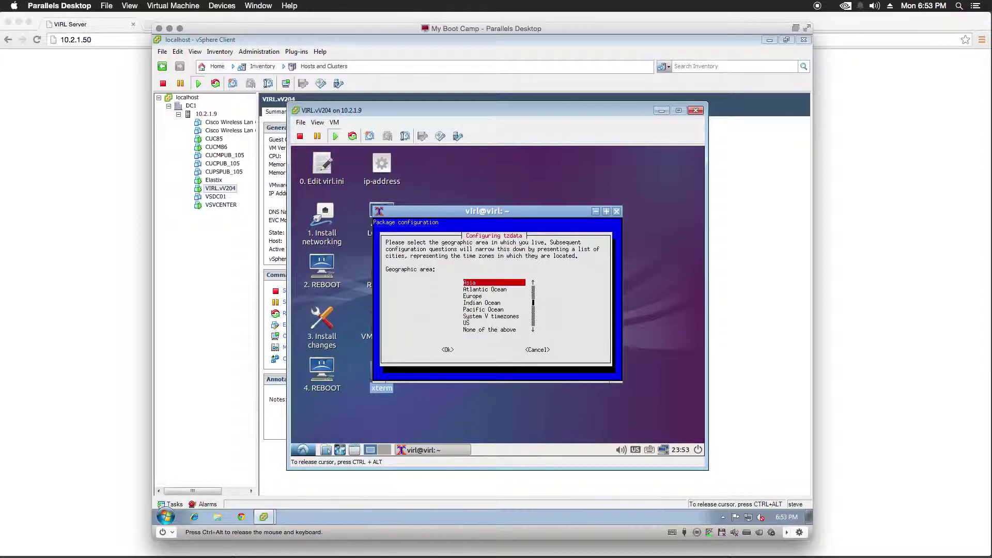
{"action": "key", "text": "Up"}
{"action": "key", "text": "Up"}
{"action": "key", "text": "Down"}
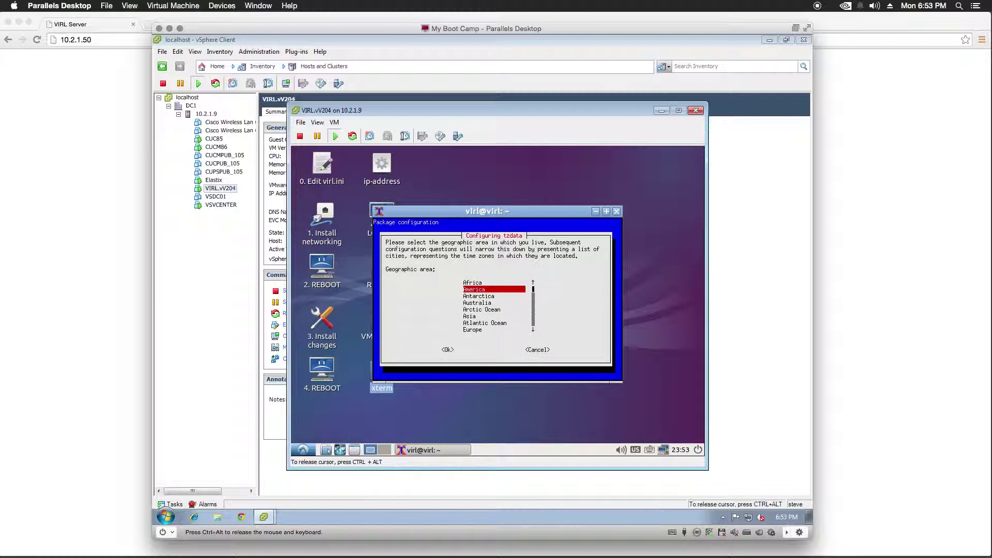
{"action": "key", "text": "Return"}
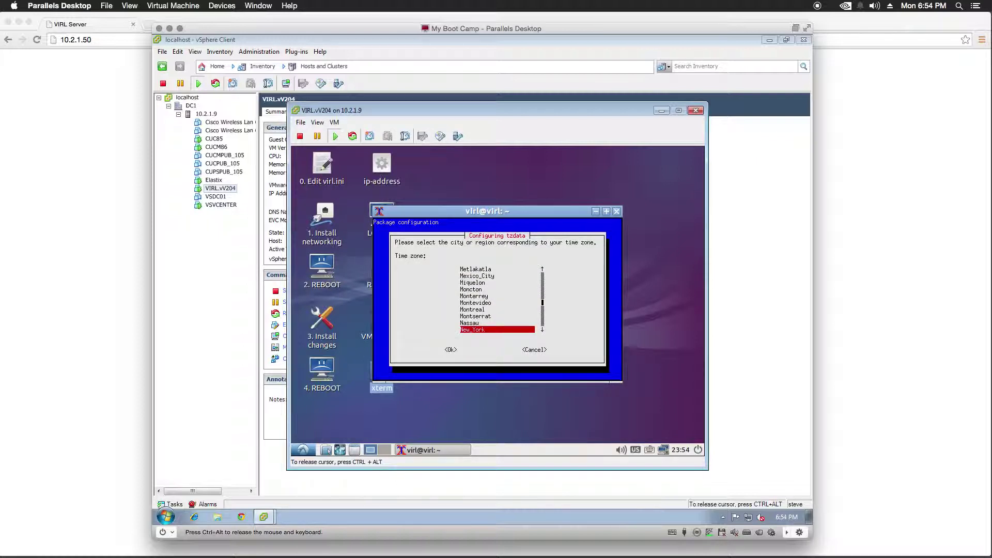
{"action": "key", "text": "Return"}
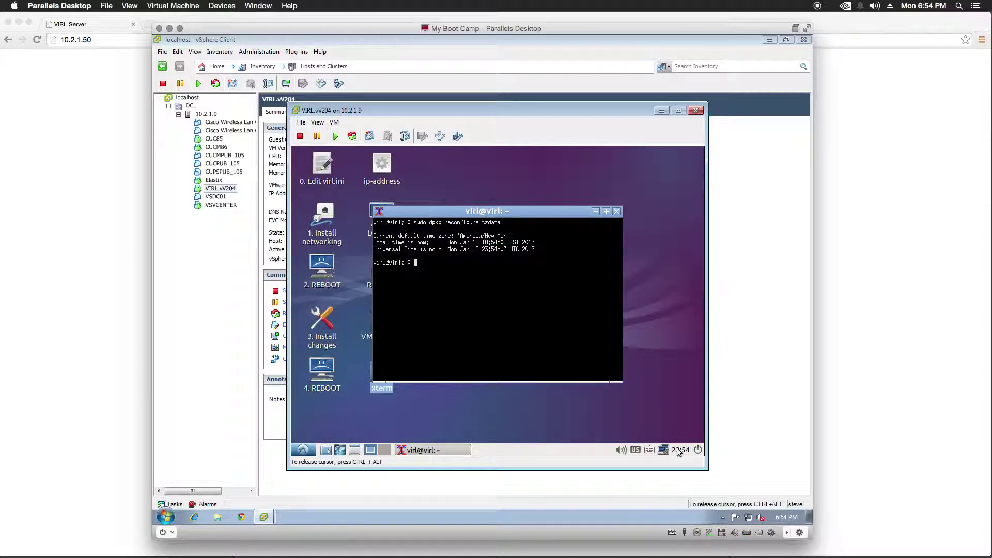
- Run sudo ntpd -gq in the xterm to sync the VM's clock once
{"action": "left_click", "coordinate": [483, 313]}
{"action": "type", "text": "sudo "}
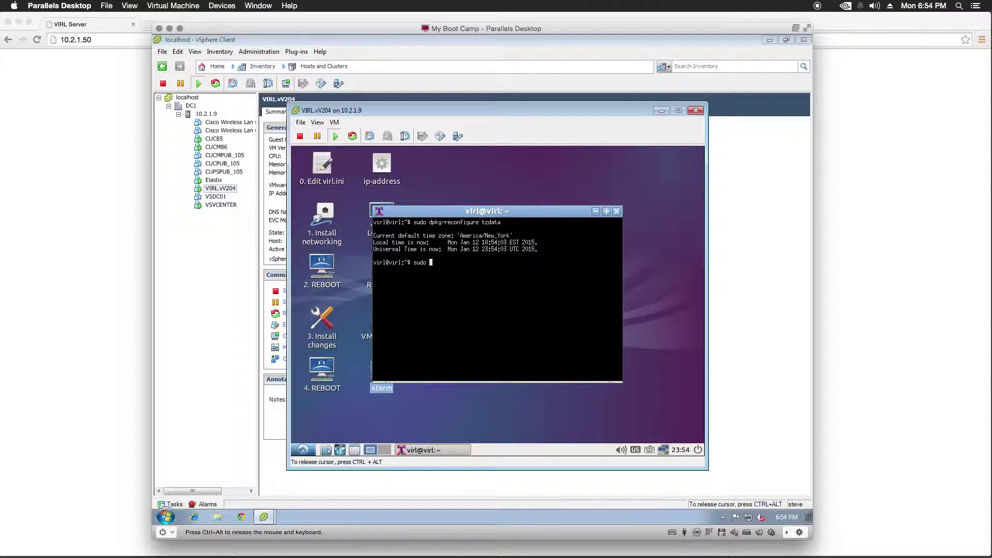
{"action": "type", "text": "ntpd -gq"}
{"action": "key", "text": "Return"}
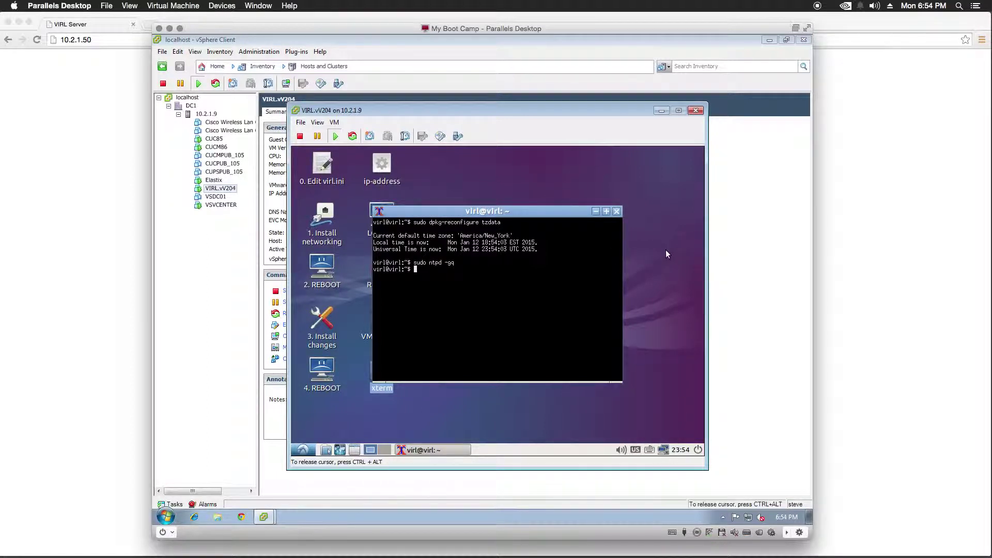
- Close xterm, confirm the ip-address window shows 10.2.1.50, then close it
{"action": "left_click", "coordinate": [617, 212]}
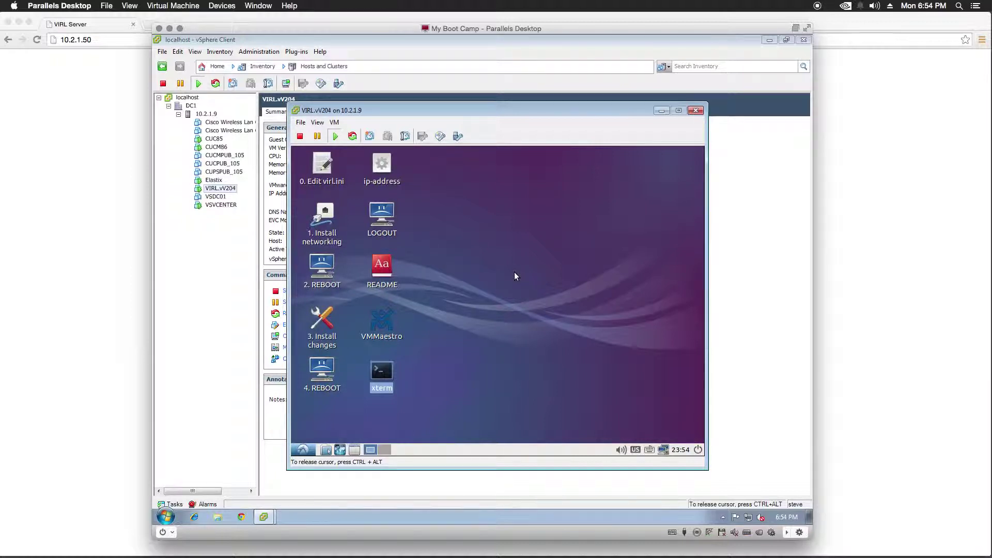
{"action": "double_click", "coordinate": [380, 171]}
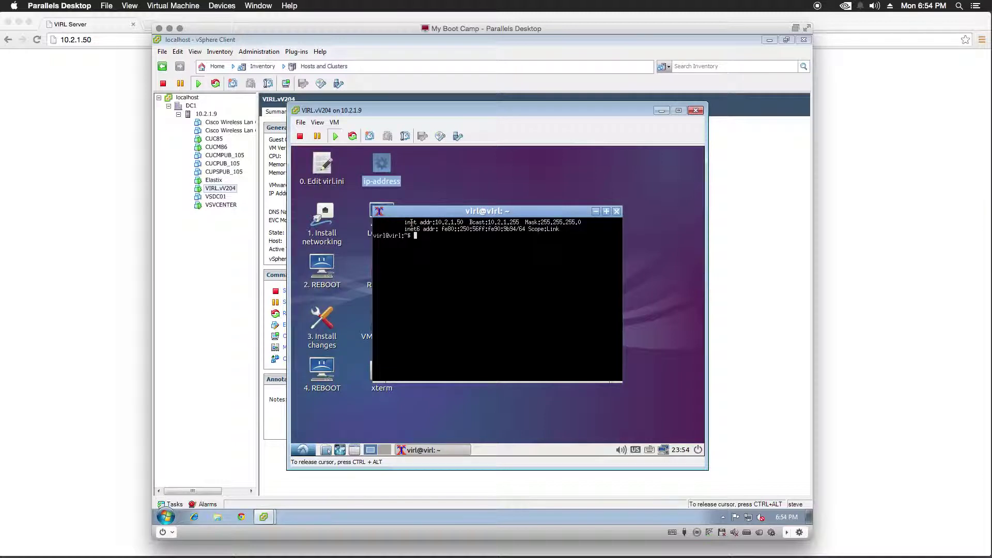
{"action": "left_click_drag", "start_coordinate": [404, 222], "coordinate": [465, 223]}
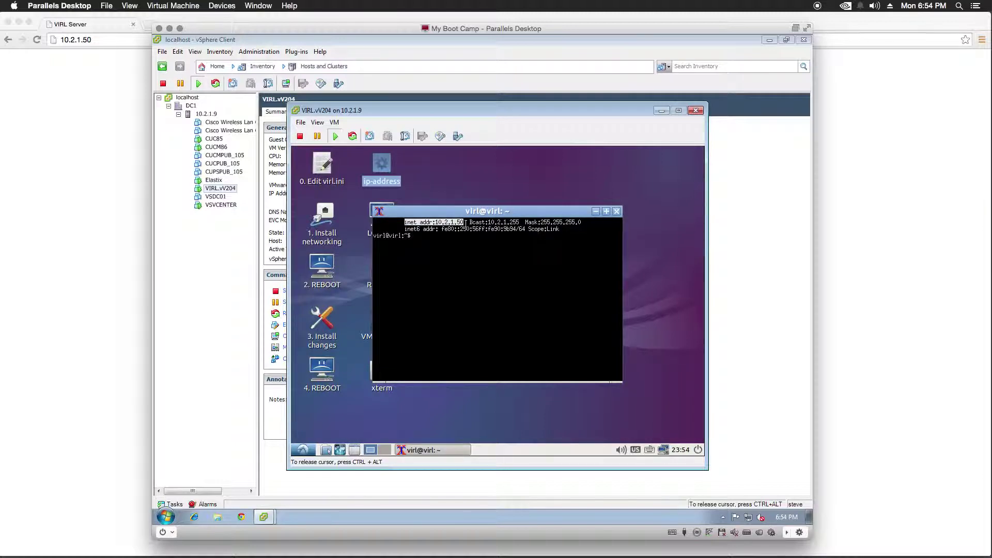
{"action": "left_click", "coordinate": [617, 211]}
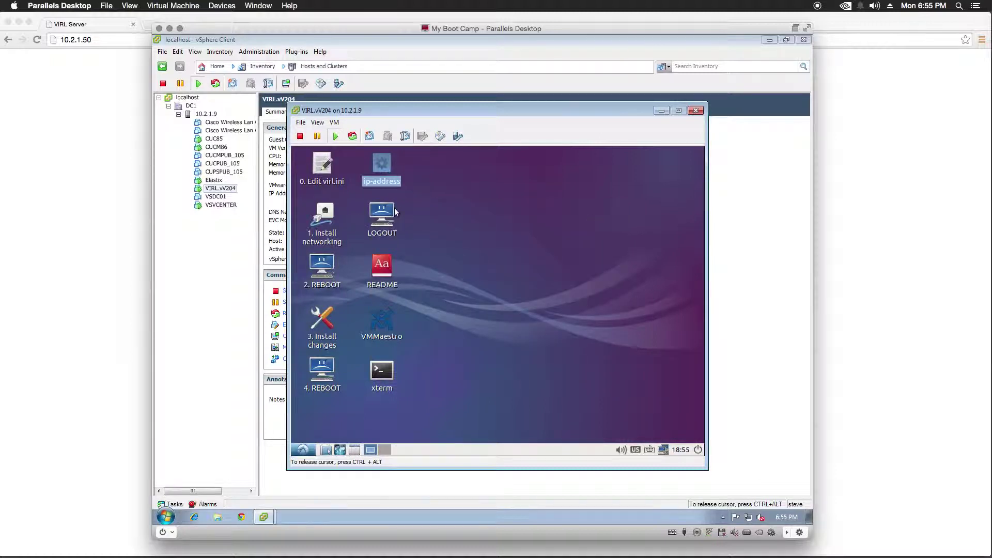
- Log in to User Workspace Management with the saved admin username and its password
{"action": "left_click", "coordinate": [134, 201]}
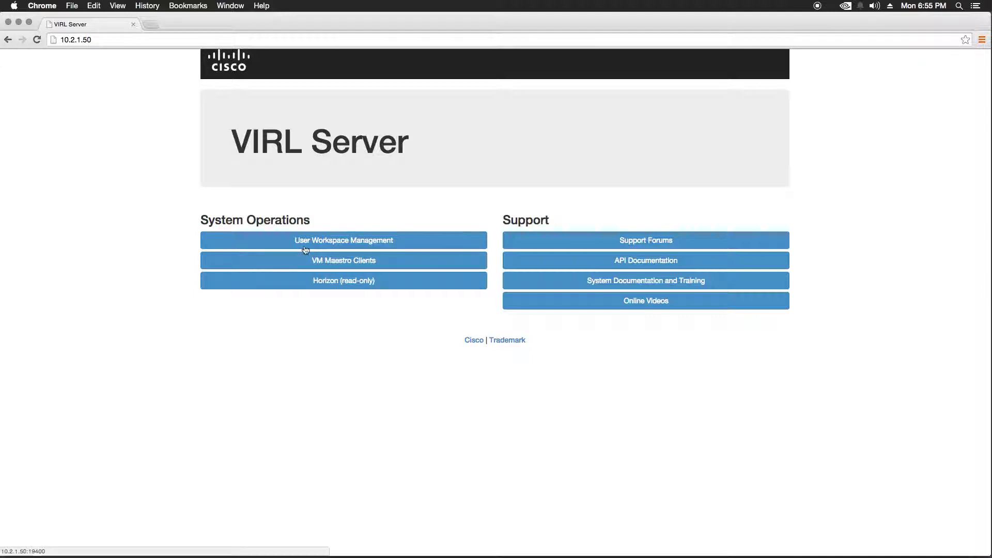
{"action": "left_click", "coordinate": [404, 244]}
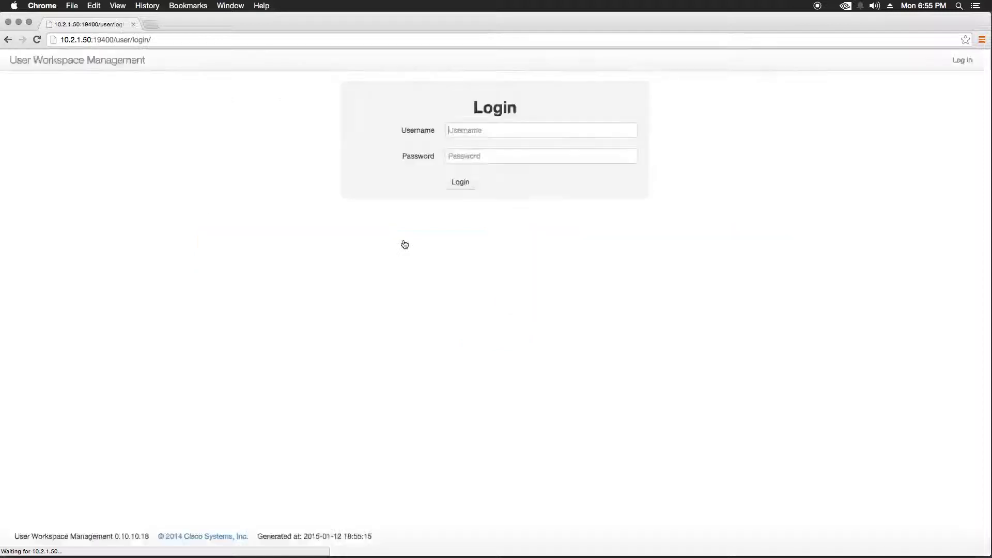
{"action": "left_click", "coordinate": [476, 131]}
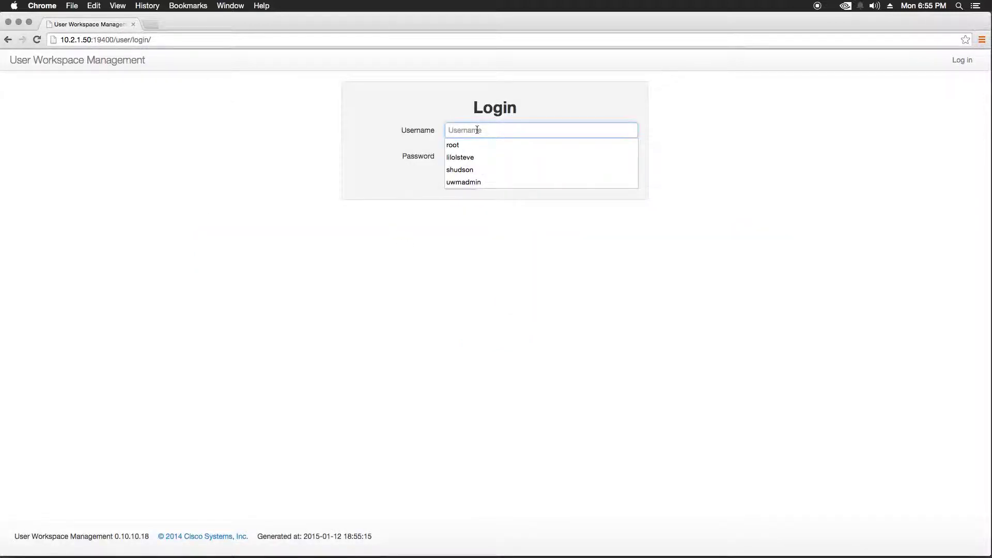
{"action": "left_click", "coordinate": [486, 182]}
{"action": "left_click", "coordinate": [486, 157]}
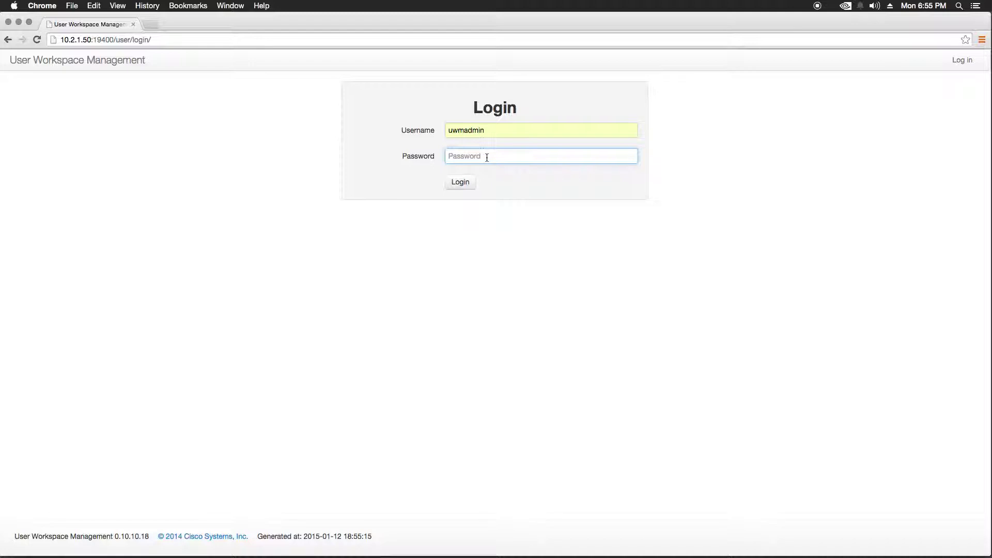
{"action": "type", "text": "********"}
{"action": "key", "text": "Return"}
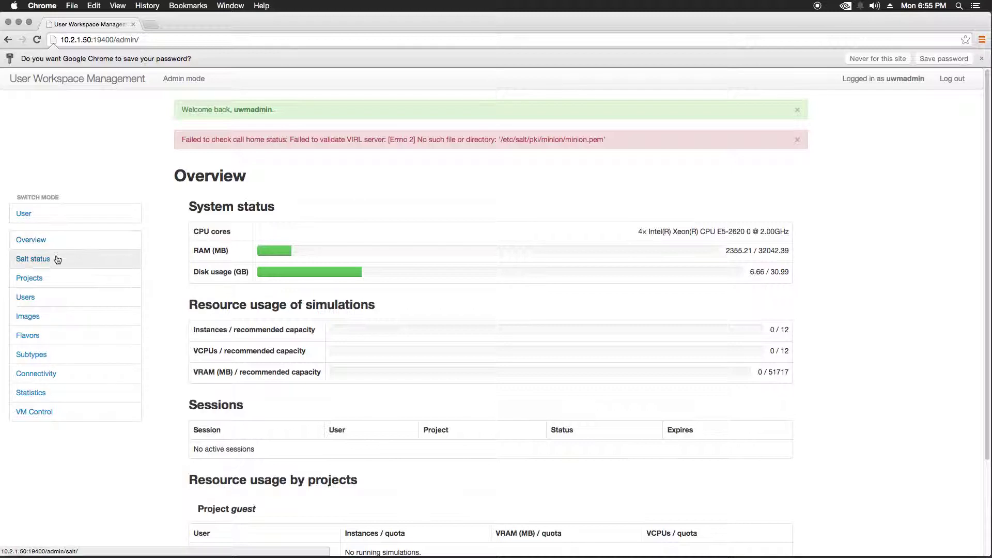
- Go from Salt status to the Reset keys and ID form and select the Salt ID field
{"action": "left_click", "coordinate": [40, 260]}
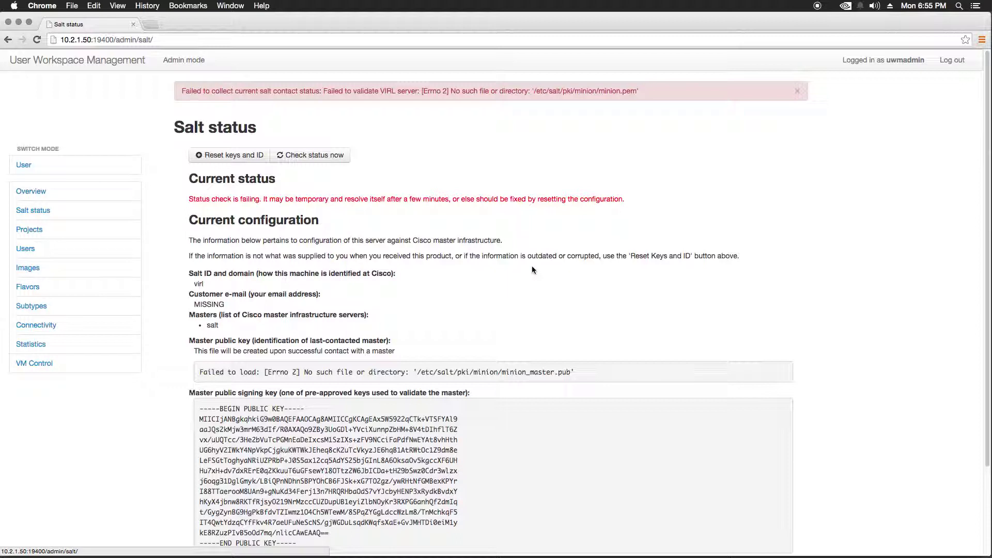
{"action": "left_click", "coordinate": [223, 156]}
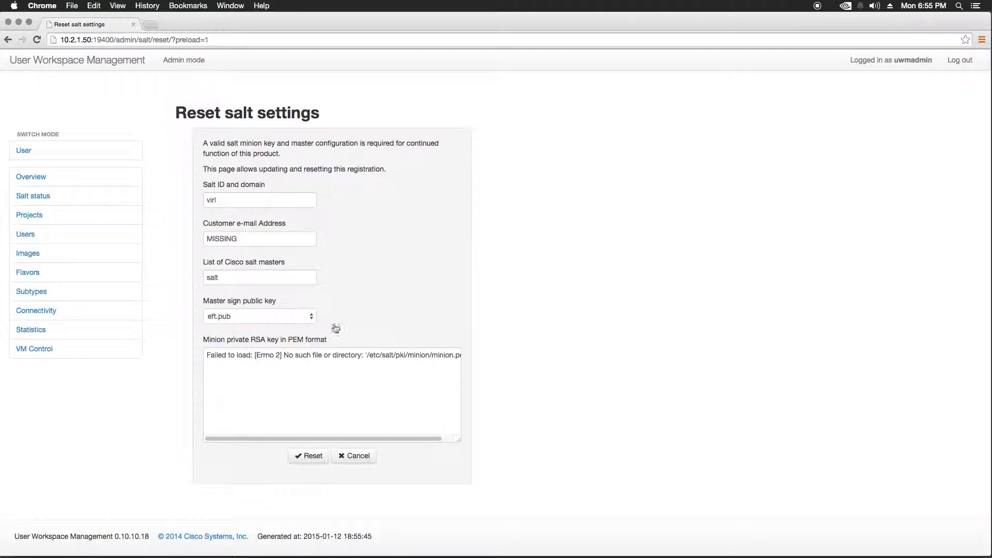
{"action": "left_click", "coordinate": [259, 195]}
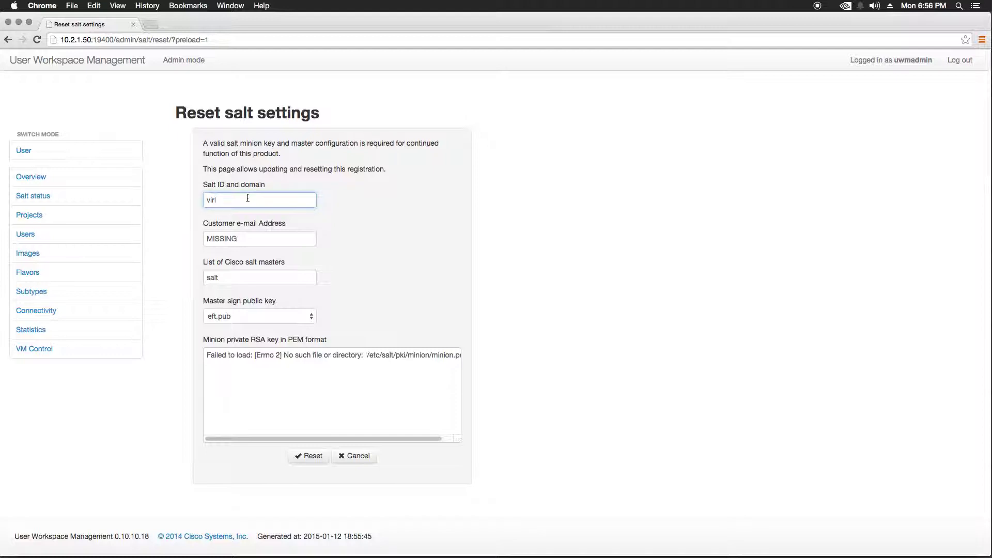
- Replace 'virl' in Salt ID and domain with the licensed salt ID ending .virl.info
{"action": "left_click_drag", "start_coordinate": [247, 198], "coordinate": [204, 199]}
{"action": "key", "text": "BackSpace"}
{"action": "left_click_drag", "start_coordinate": [289, 238], "coordinate": [187, 241]}
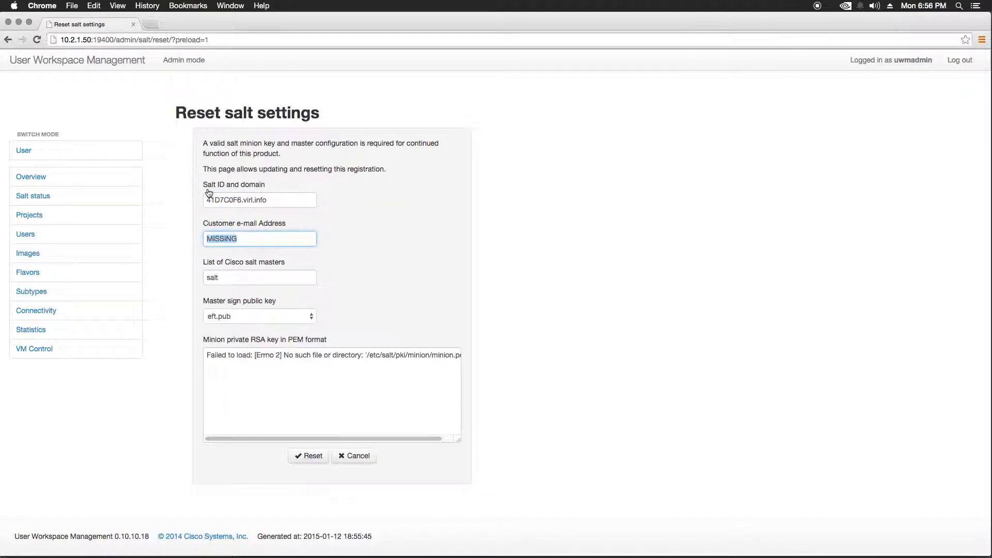